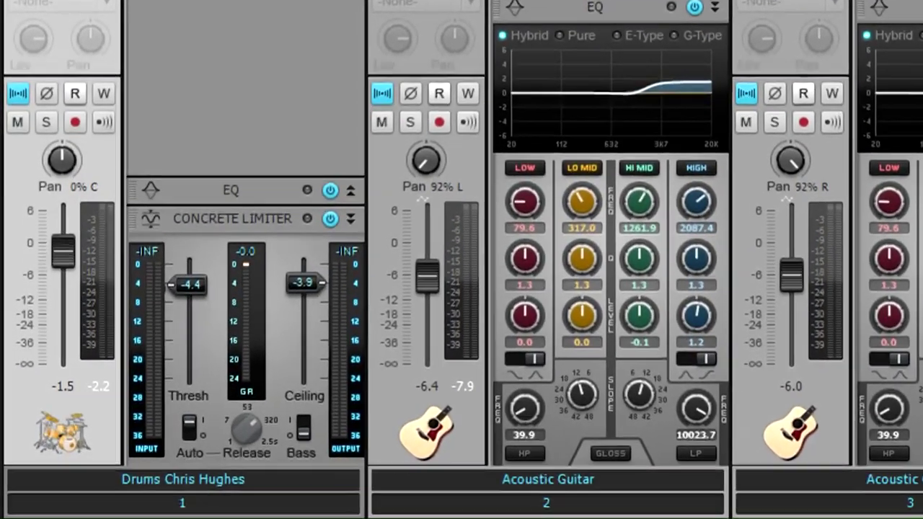
Open the context menu of the Concrete Limiter module in the Drums track's ProChannel
right_click(200, 215)
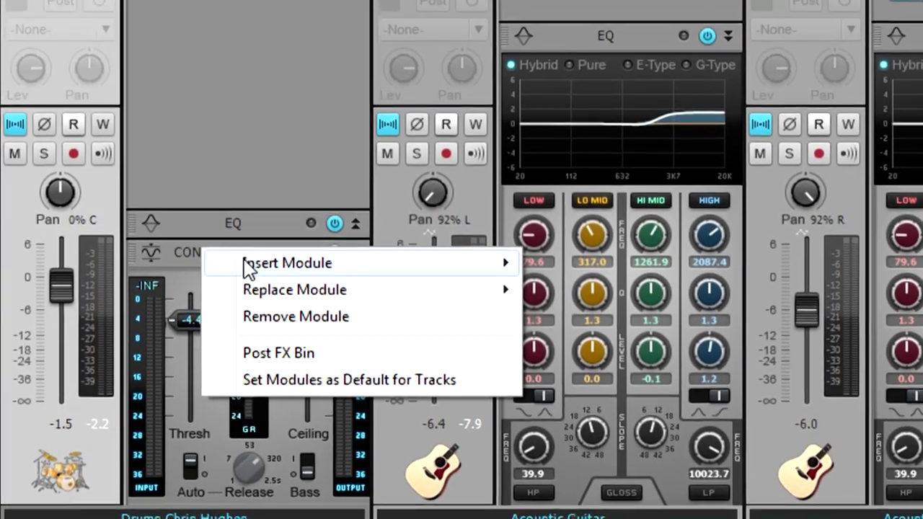
Insert a Console Emulator Channel module into the Drums ProChannel from the Insert Module submenu
mouse_move(423, 226)
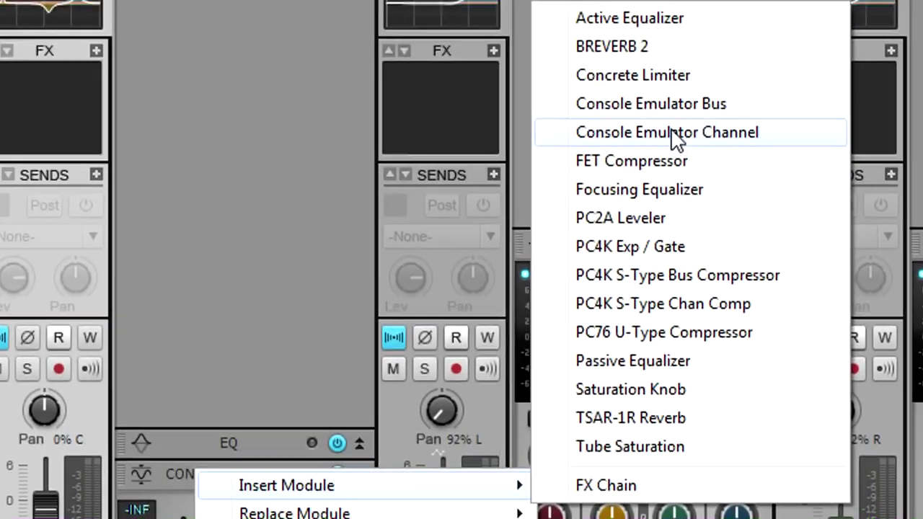
click(670, 126)
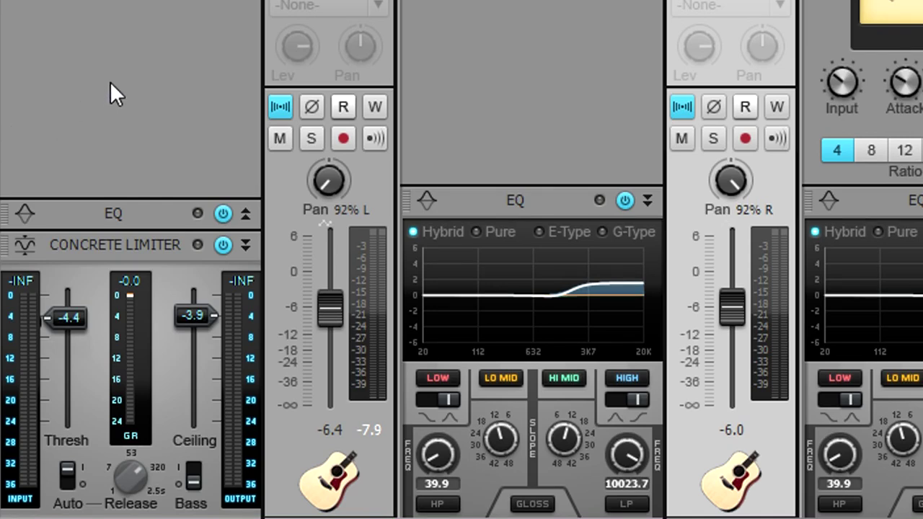
Use Ctrl quick grouping to insert a Console Emulator Channel into all tracks' ProChannels, defaulting to S-Type
key(ctrl)
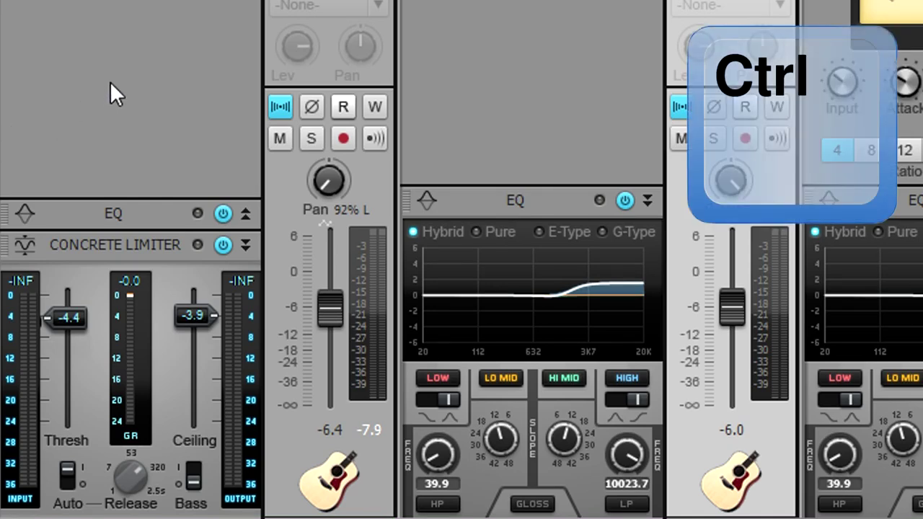
ctrl+click(110, 81)
mouse_move(186, 101)
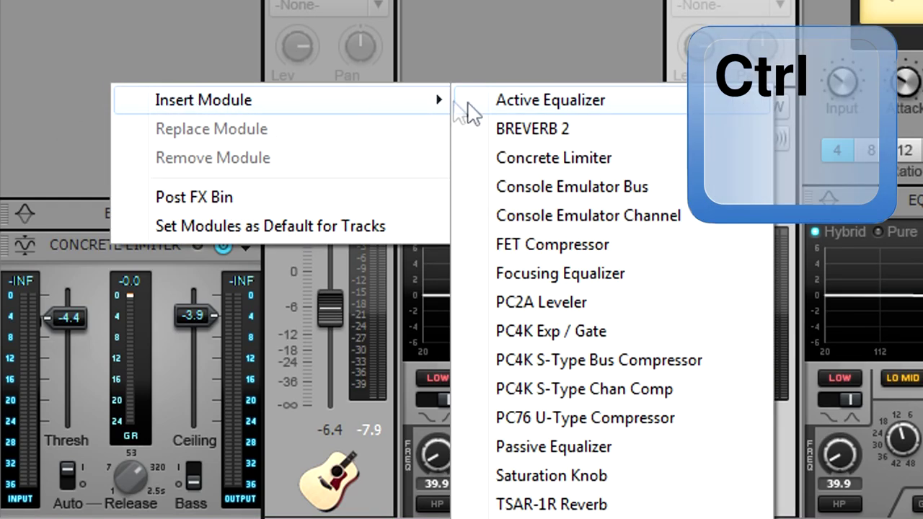
click(602, 220)
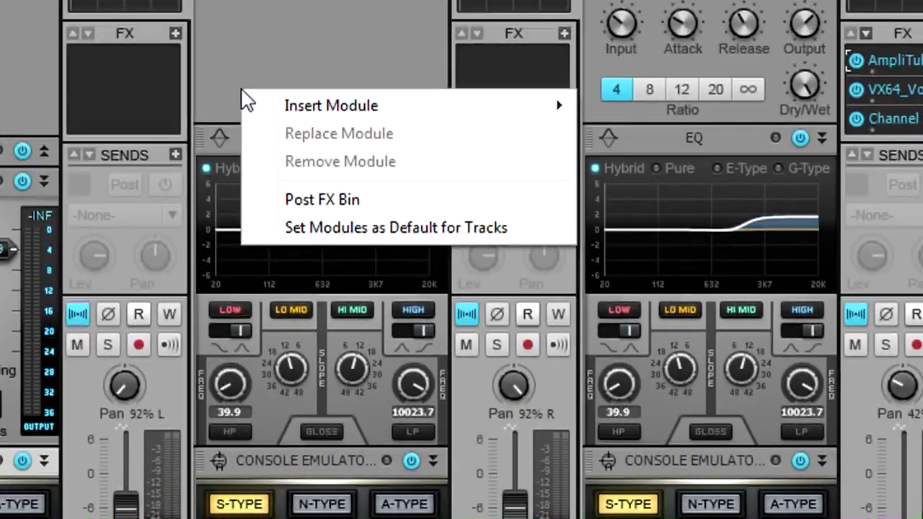
Set the modules as the track default, add audio Track 29, and enable its S-Type Console Emulator
click(372, 226)
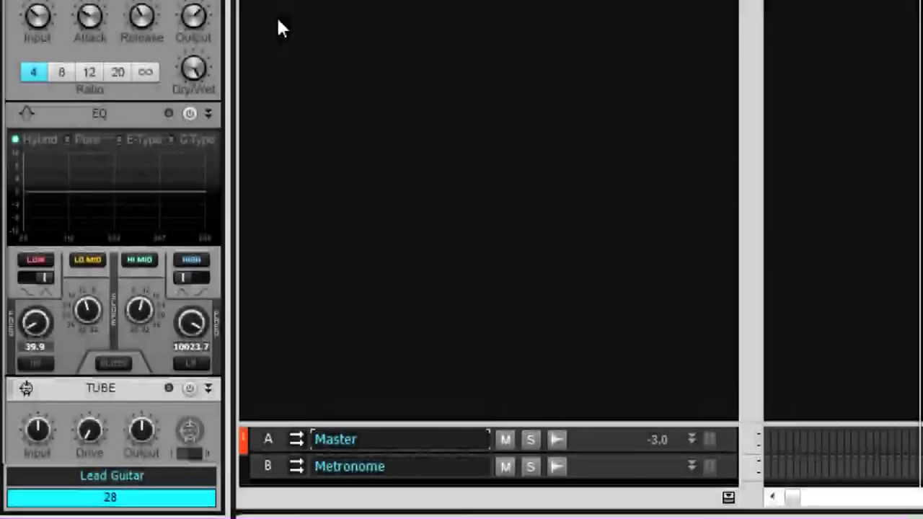
right_click(278, 20)
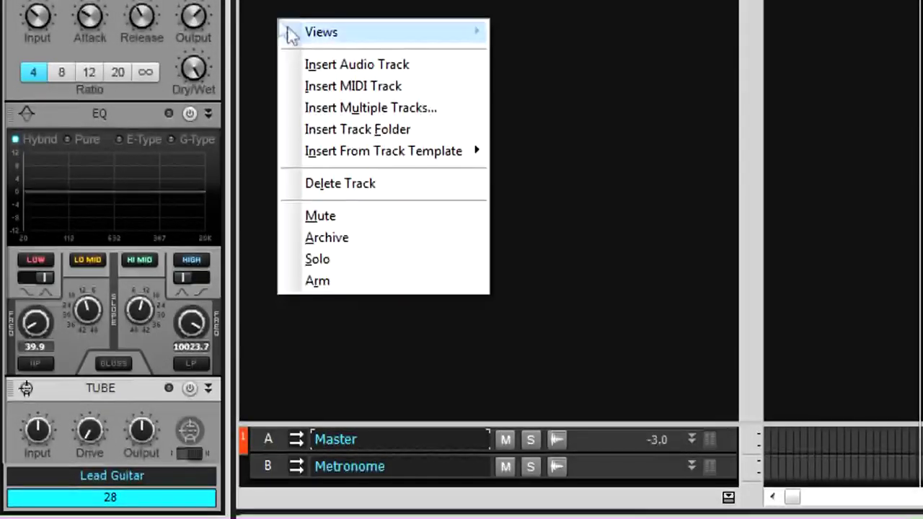
click(311, 64)
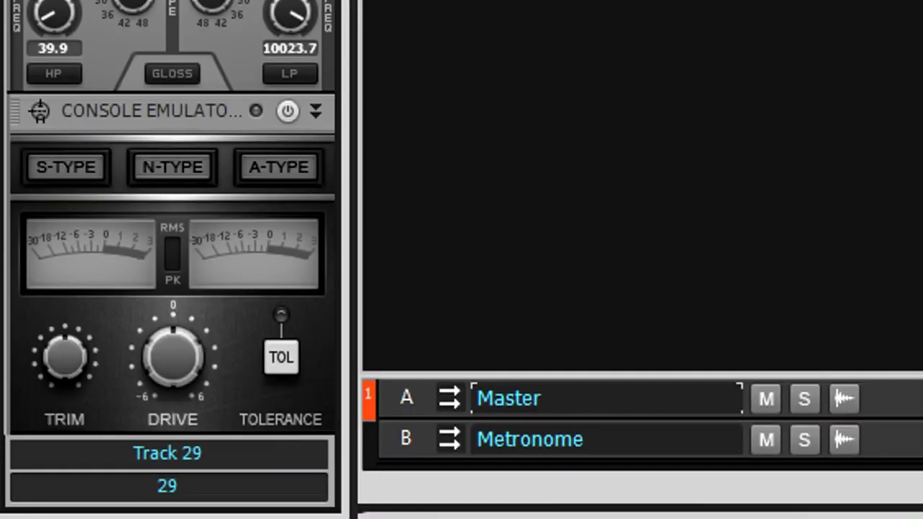
click(288, 112)
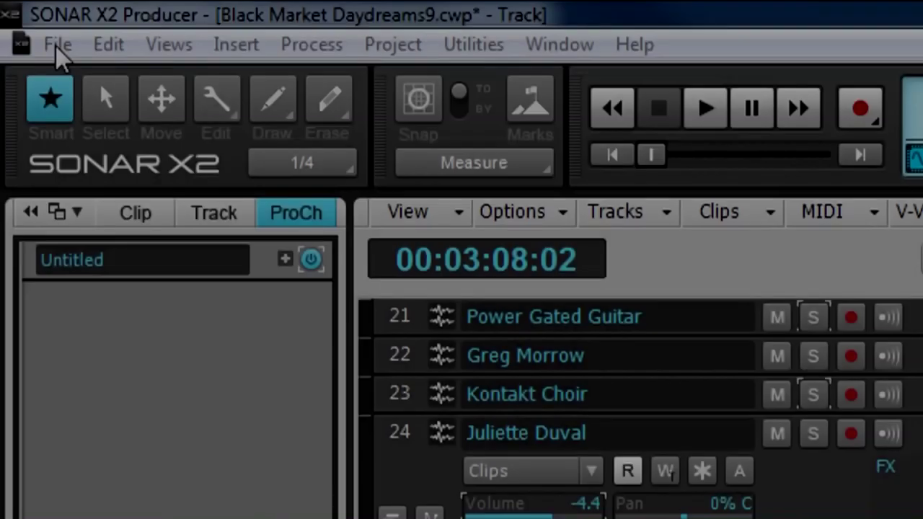
click(57, 44)
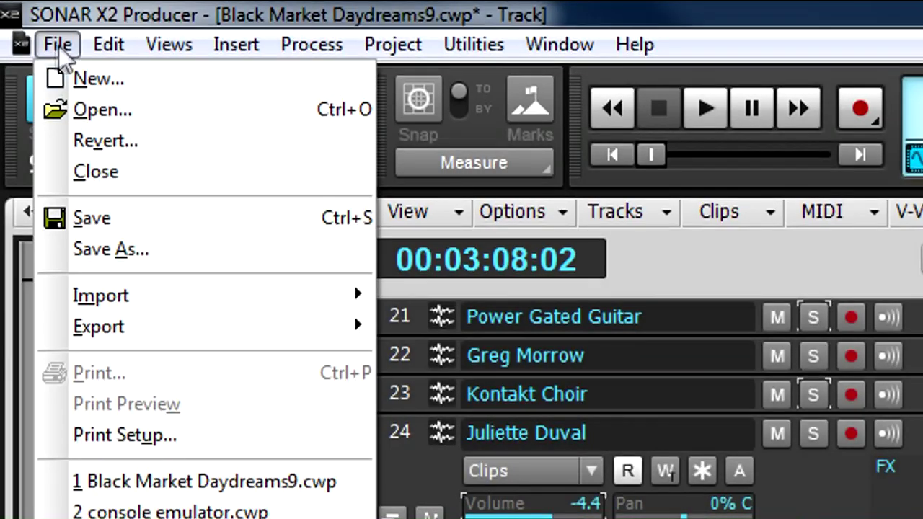
Create a new project from the S-Type Console Emulator template with Tracks 1–3
click(98, 79)
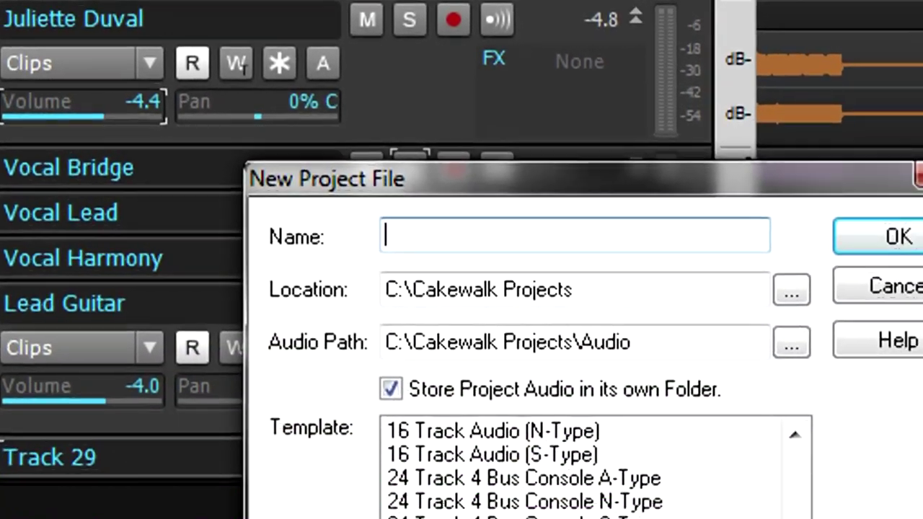
drag(795, 518, 801, 518)
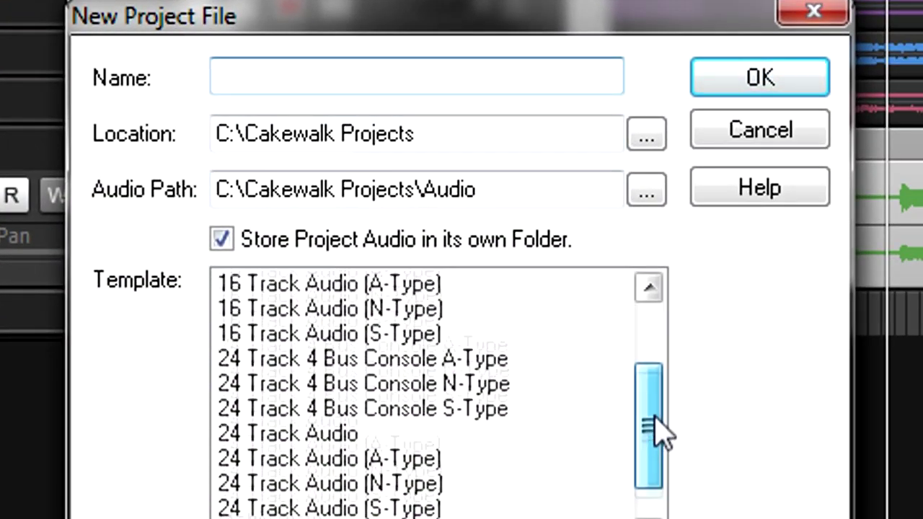
drag(660, 429, 670, 402)
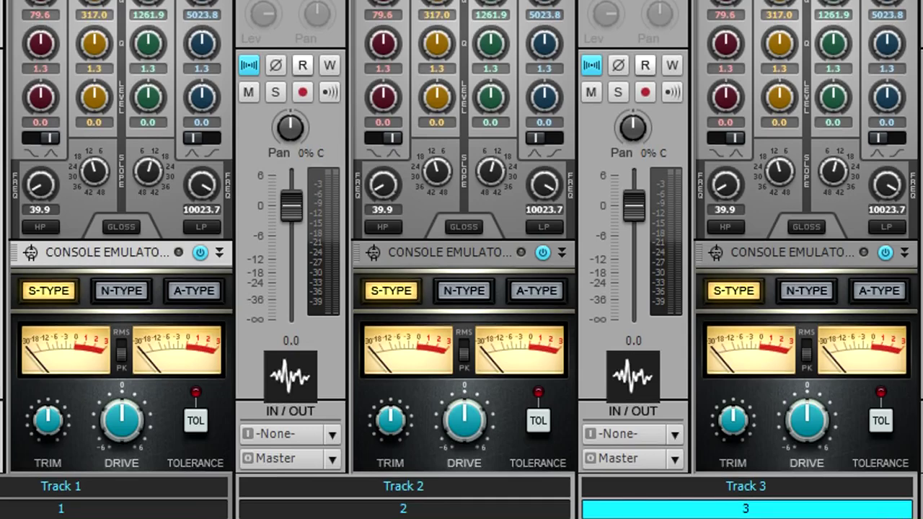
With Ctrl quick grouping, raise Trim to 1.5 dB and turn up Drive on Tracks 1–3's emulators
key(ctrl)
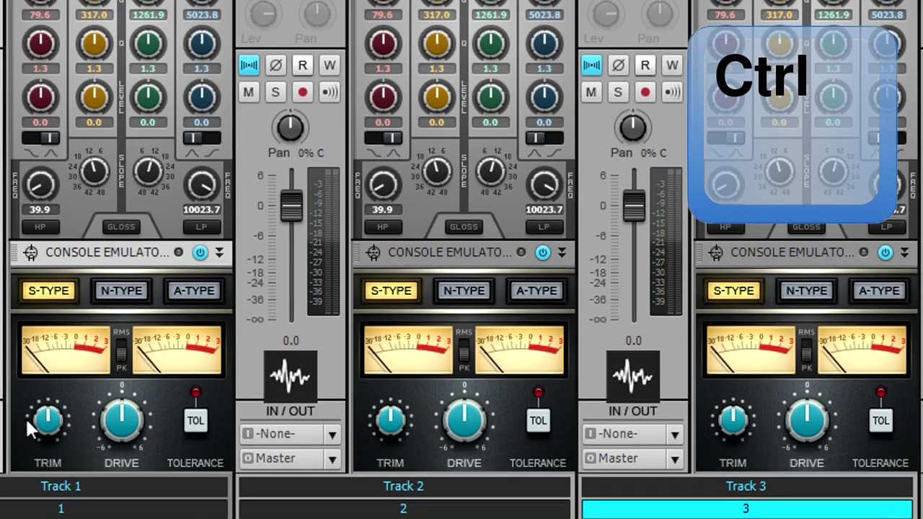
mouse_move(49, 422)
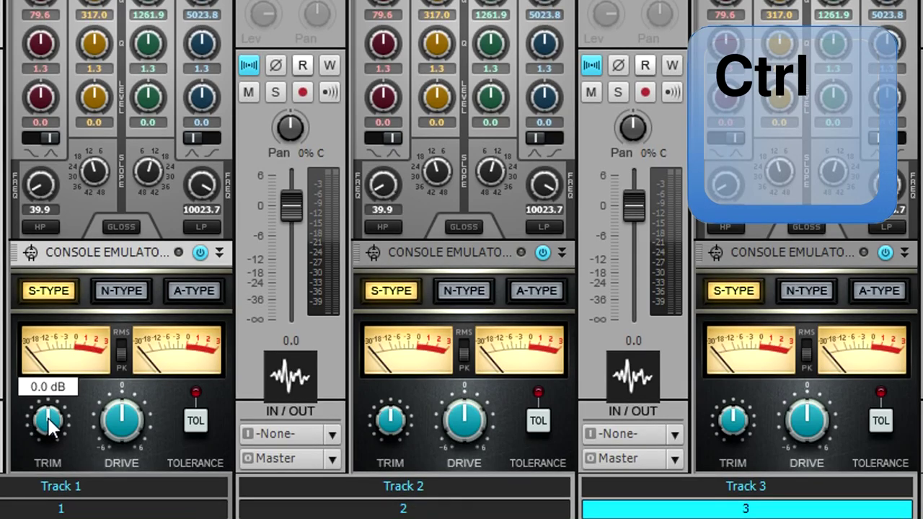
drag(50, 422, 48, 397)
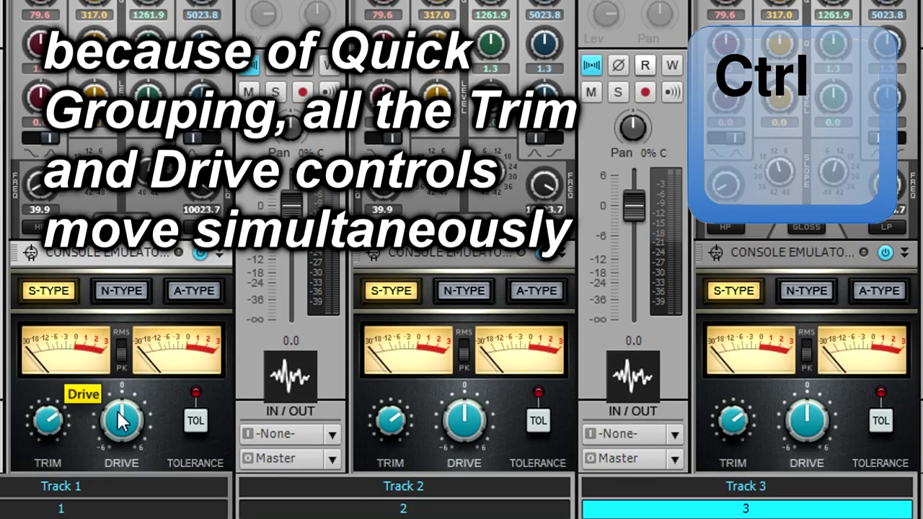
drag(120, 420, 117, 389)
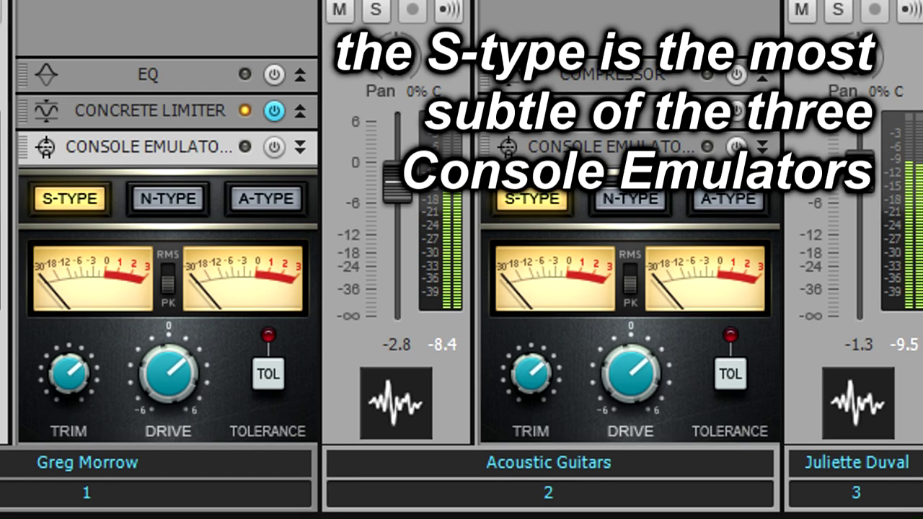
Toggle the grouped Console Emulators on and off, then switch to N-Type and re-enable them
click(279, 146)
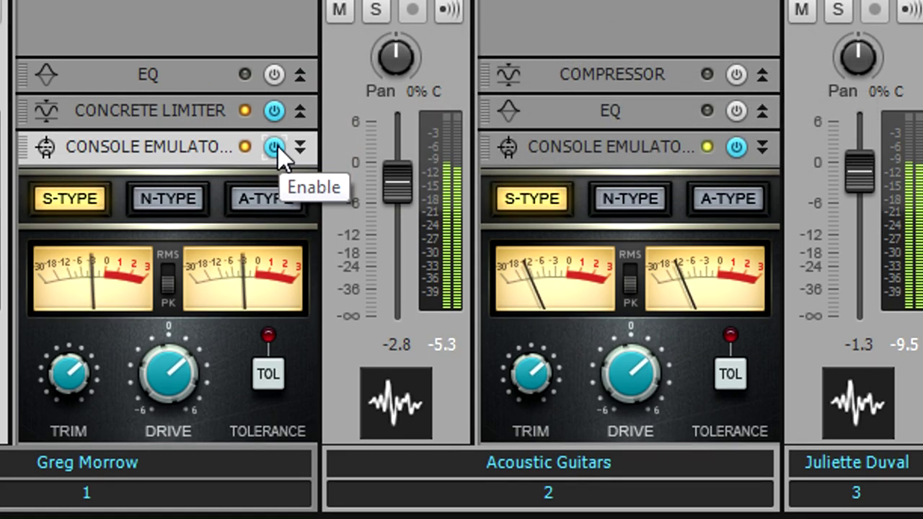
click(278, 145)
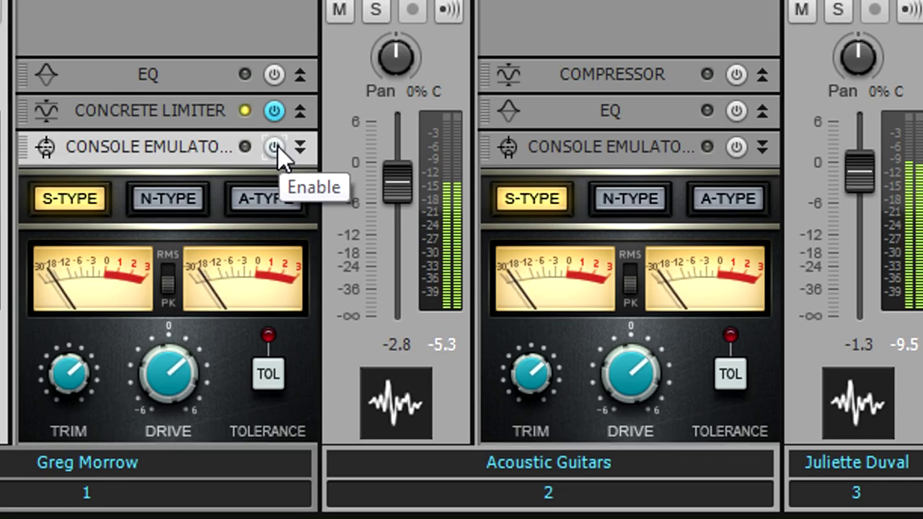
click(186, 198)
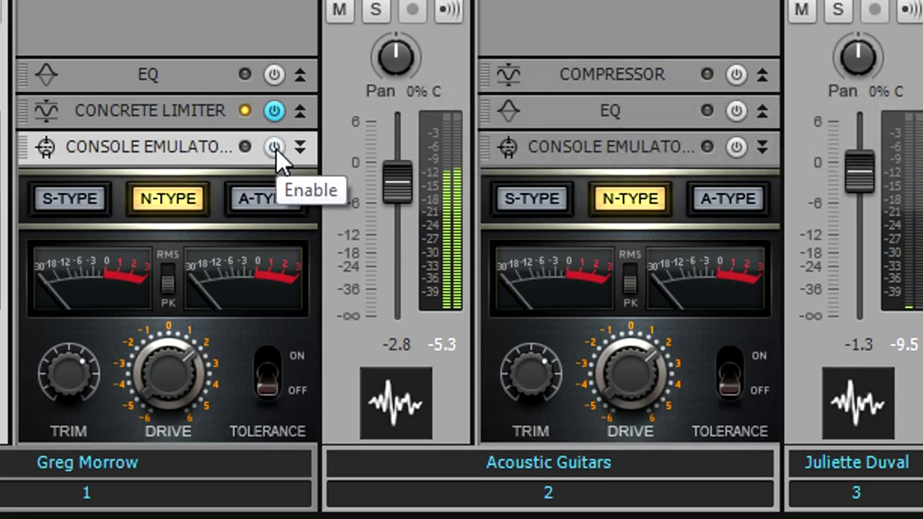
click(276, 148)
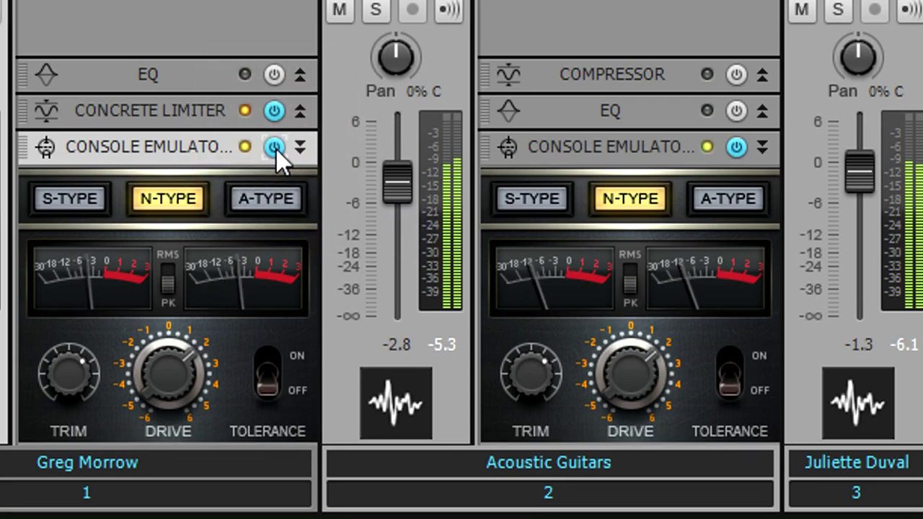
Bypass the emulators on tracks 1 and 2, switch them to A-Type, and re-enable them
click(277, 149)
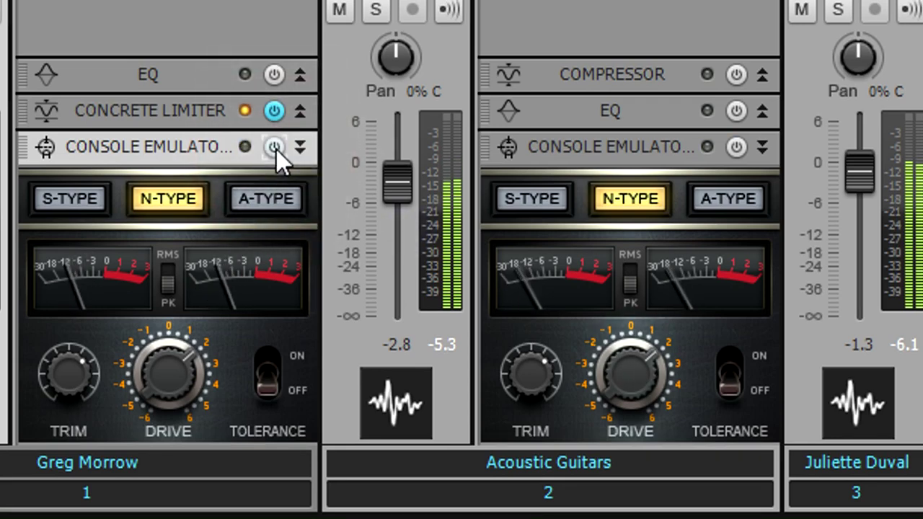
click(274, 192)
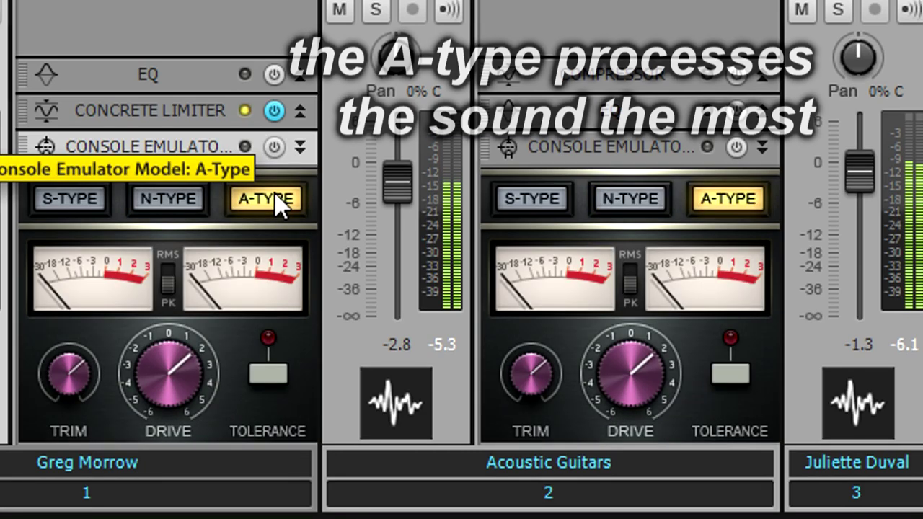
click(273, 147)
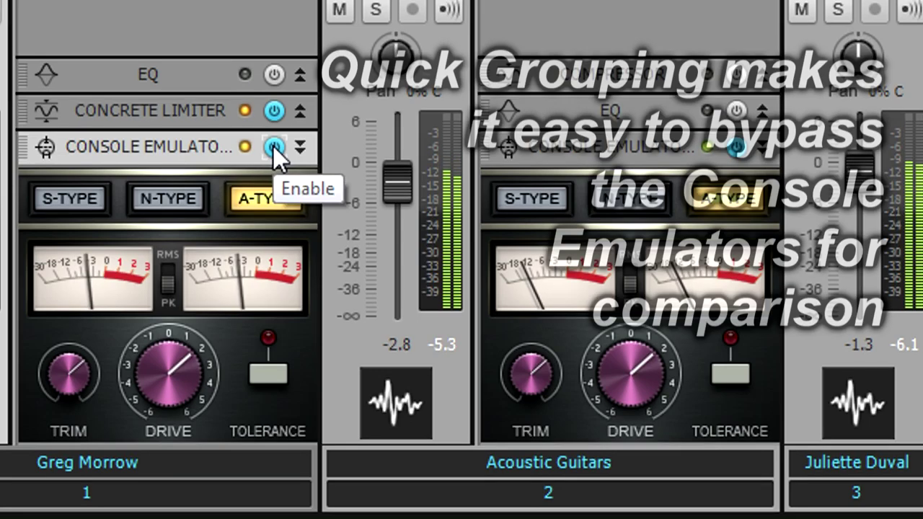
Compare bypassed versus enabled again, ending with both emulators enabled in S-Type
click(273, 146)
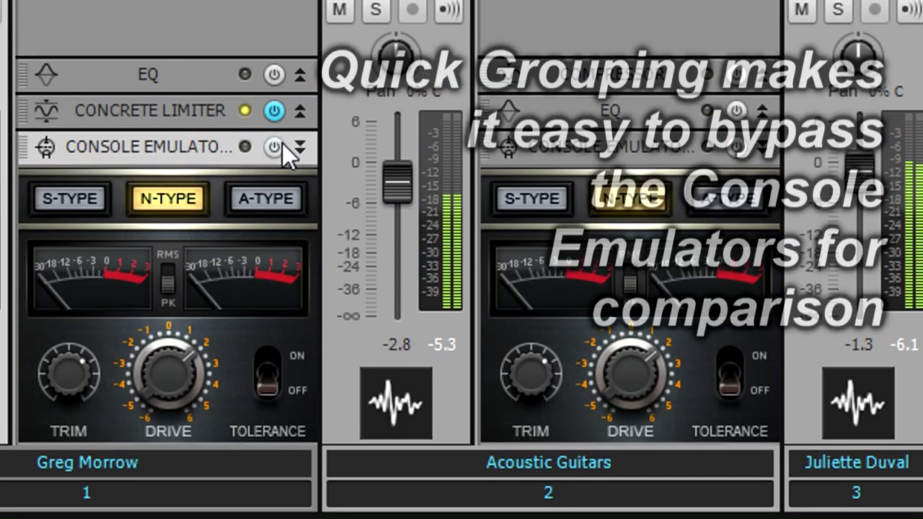
click(282, 143)
click(282, 145)
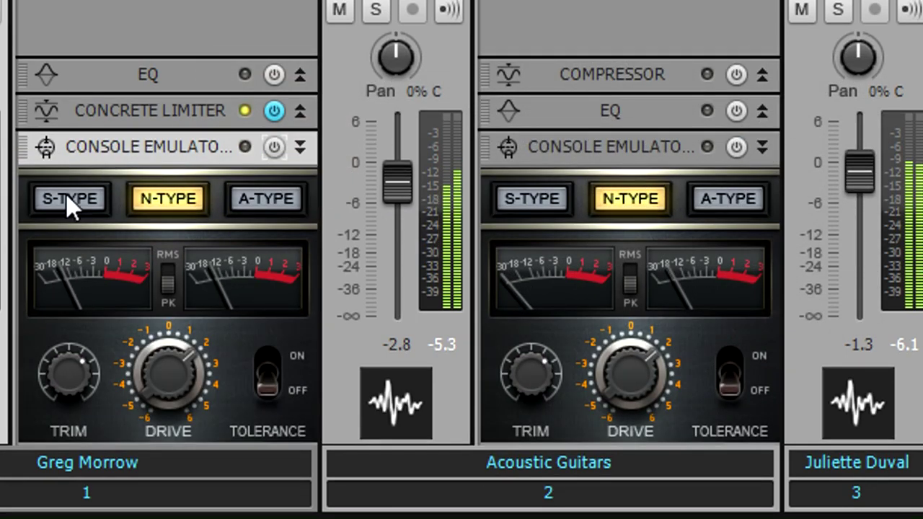
click(66, 194)
click(271, 148)
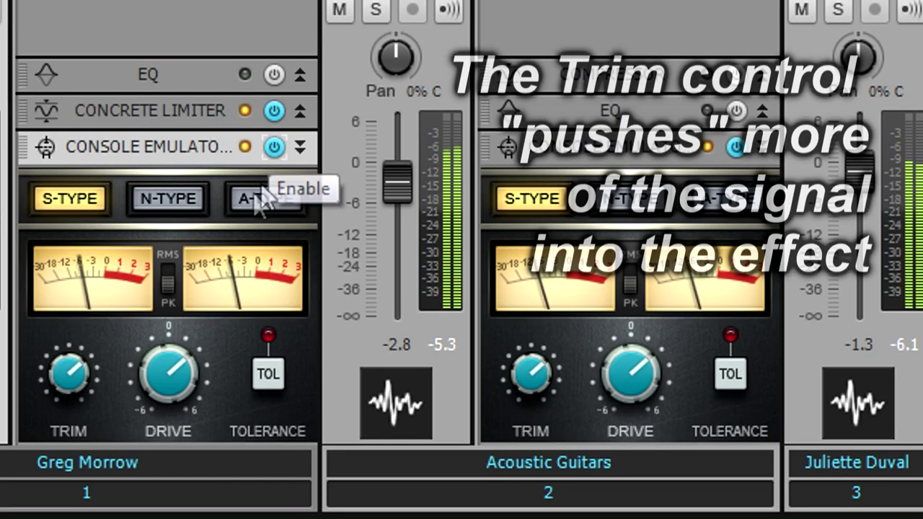
Set track 1's S-Type emulator to 1.2 dB Trim and 6 dB Drive, then bypass tracks 1 and 2
drag(61, 372, 60, 335)
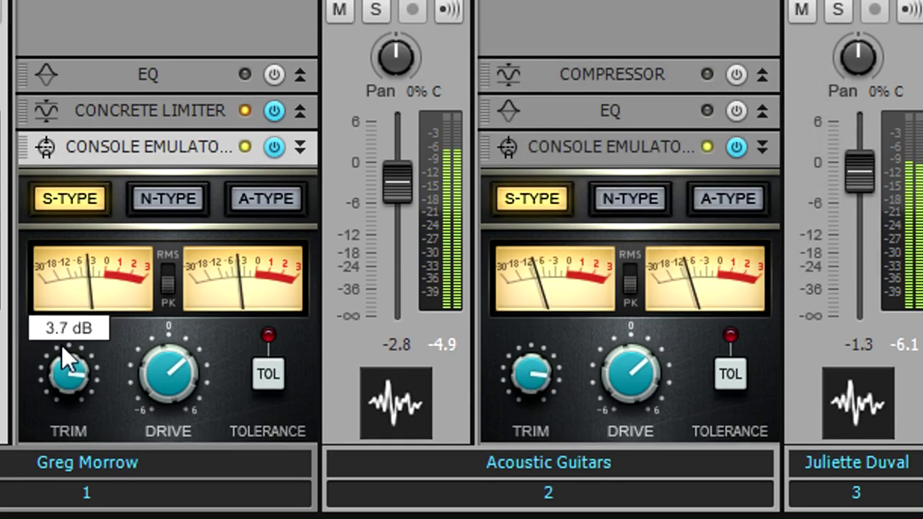
mouse_move(63, 368)
mouse_down()
mouse_move(64, 392)
mouse_move(65, 380)
mouse_up()
mouse_move(171, 392)
mouse_down()
mouse_move(171, 291)
mouse_move(177, 505)
mouse_move(161, 378)
mouse_move(161, 387)
mouse_up()
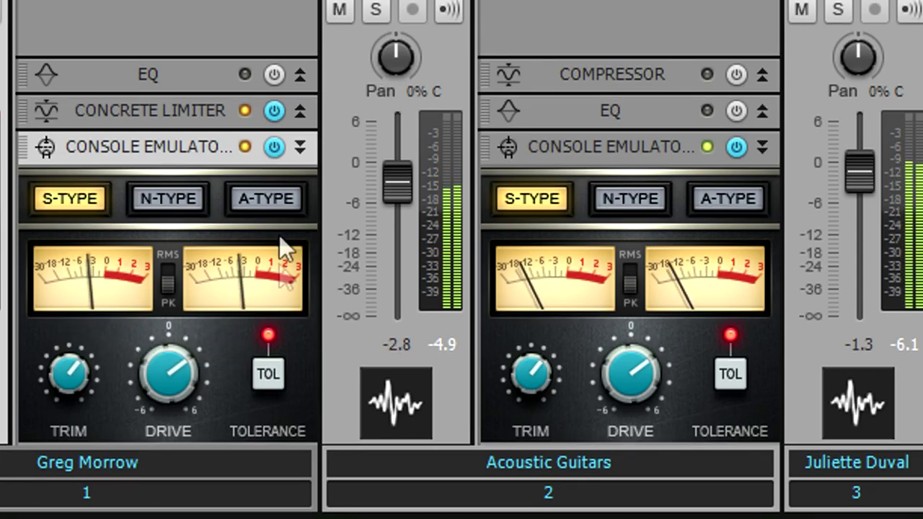
click(274, 148)
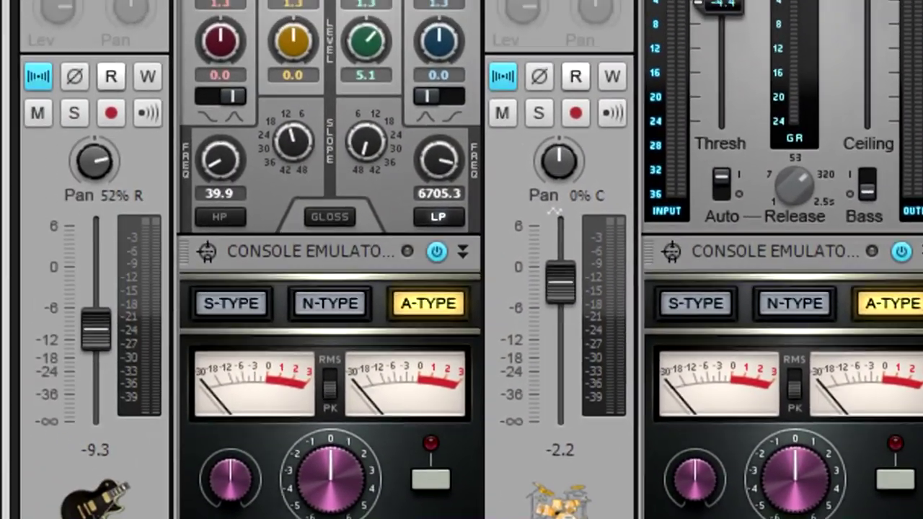
Insert a Console Emulator Bus module into the Master and Reverb bus ProChannels
right_click(91, 35)
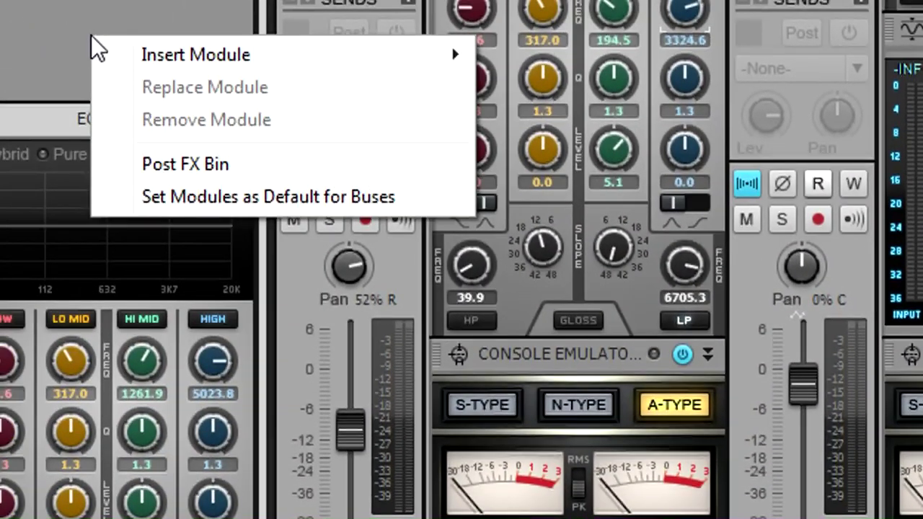
mouse_move(165, 58)
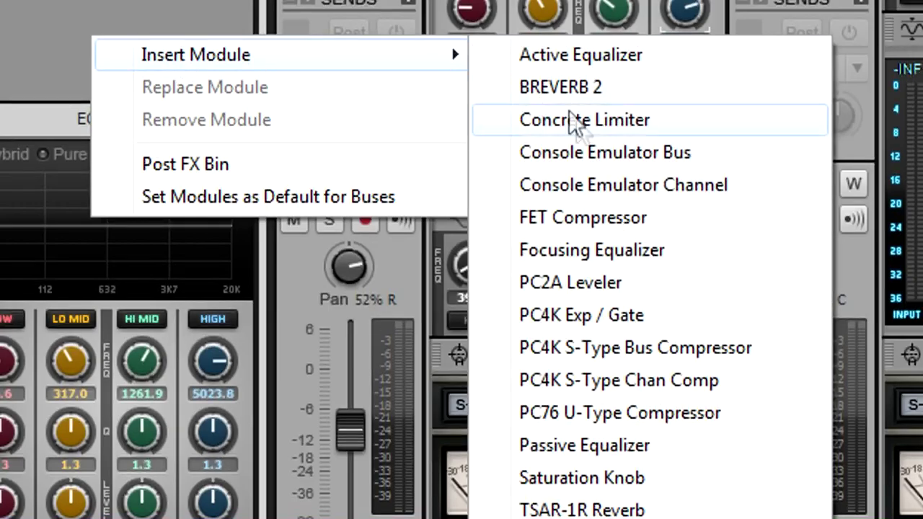
click(610, 153)
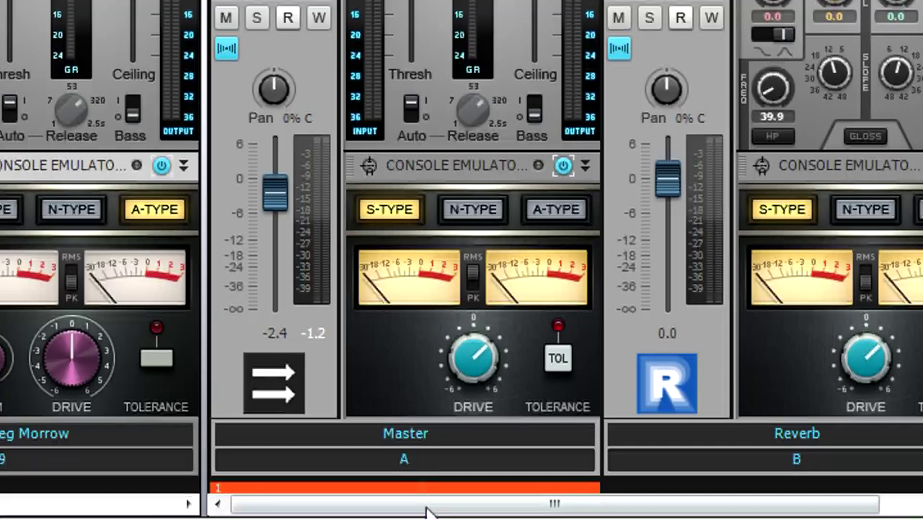
Set Master bus Drive to about 0.5 dB, toggle its emulator off and on, then bypass the neighbouring track's
mouse_move(469, 357)
mouse_down()
mouse_move(468, 383)
mouse_move(465, 355)
mouse_move(466, 374)
mouse_up()
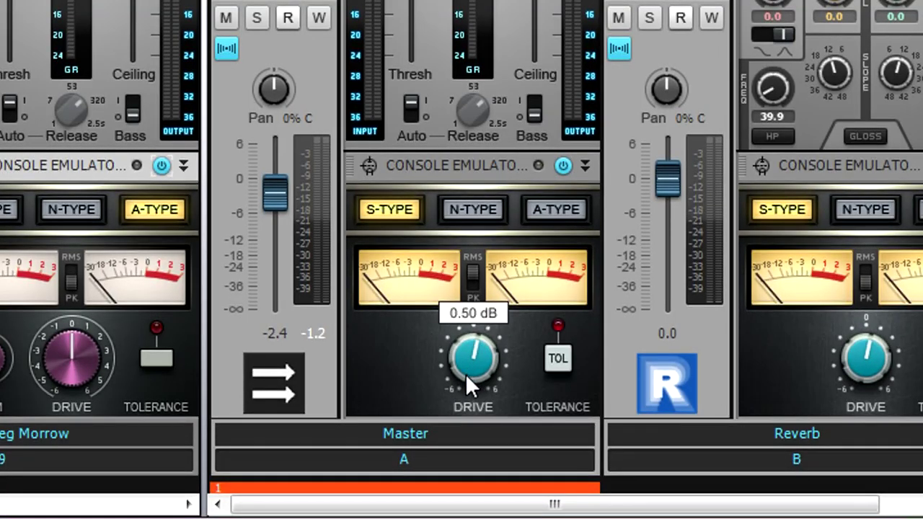
click(562, 167)
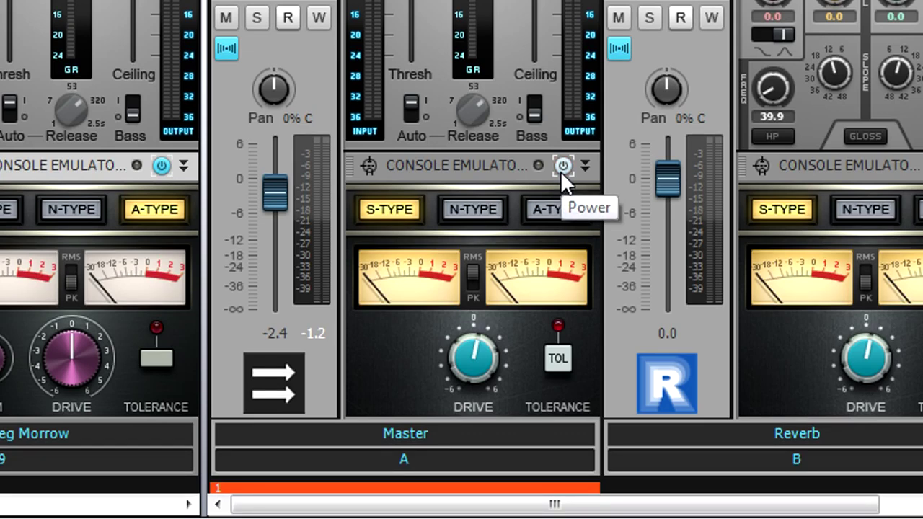
click(562, 168)
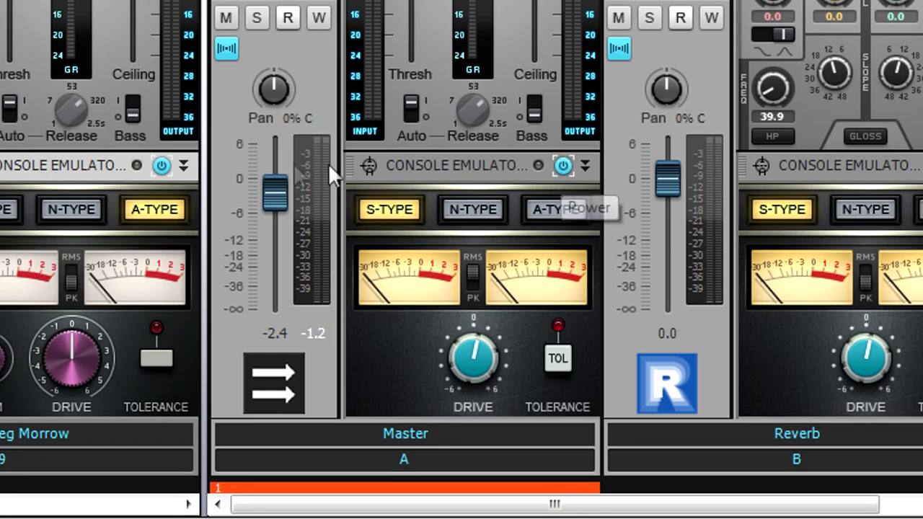
click(160, 166)
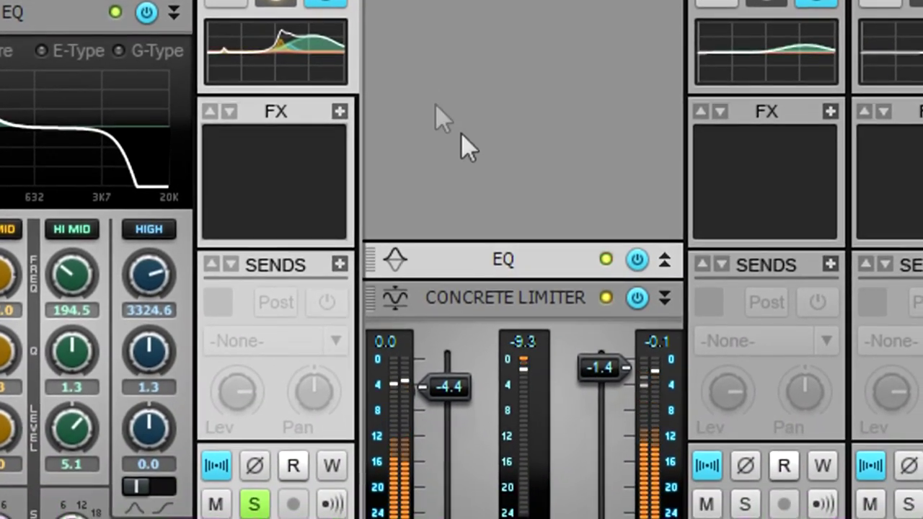
Drop the Drums Concrete Limiter ceiling to -2.2 dB, then insert an FX Chain module above the EQ showing its controls
drag(599, 365, 599, 371)
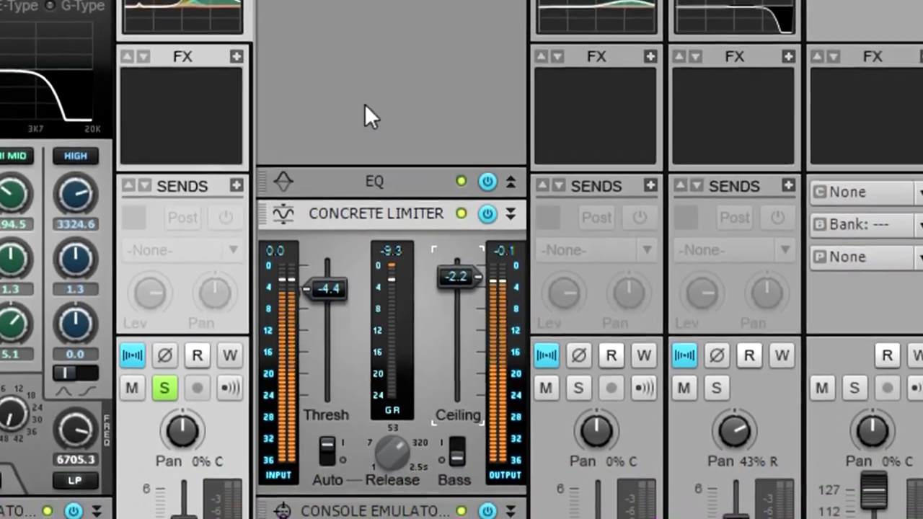
right_click(365, 105)
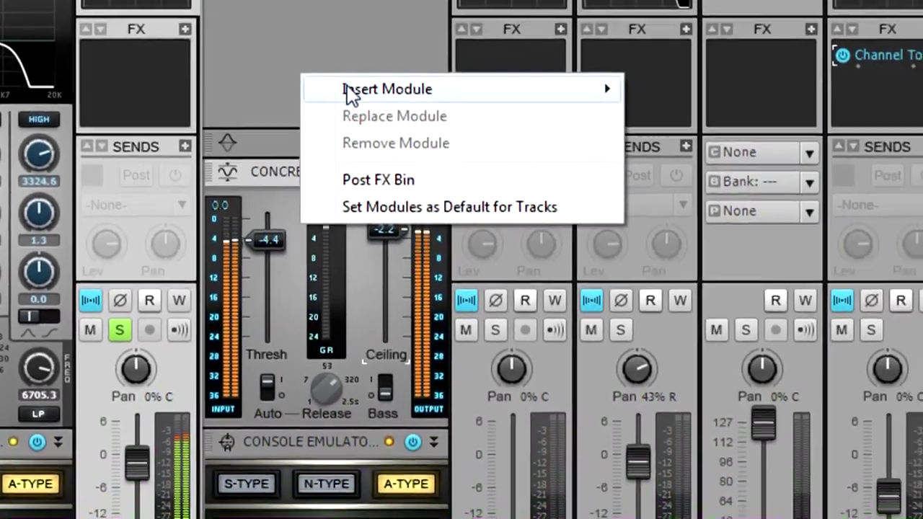
mouse_move(433, 122)
click(710, 469)
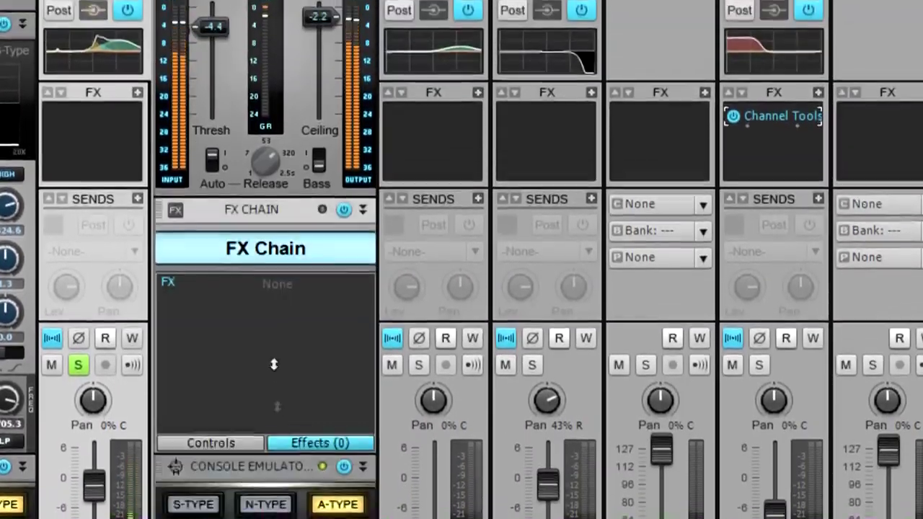
drag(274, 365, 277, 64)
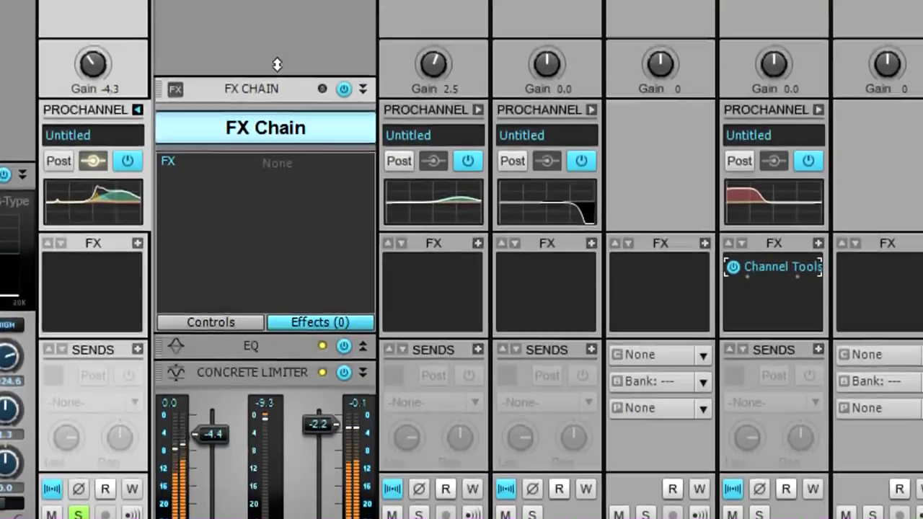
click(225, 318)
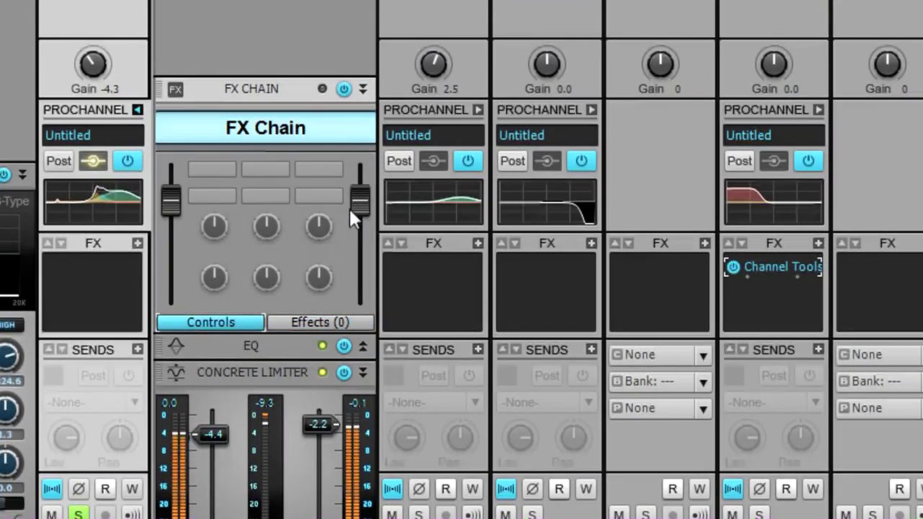